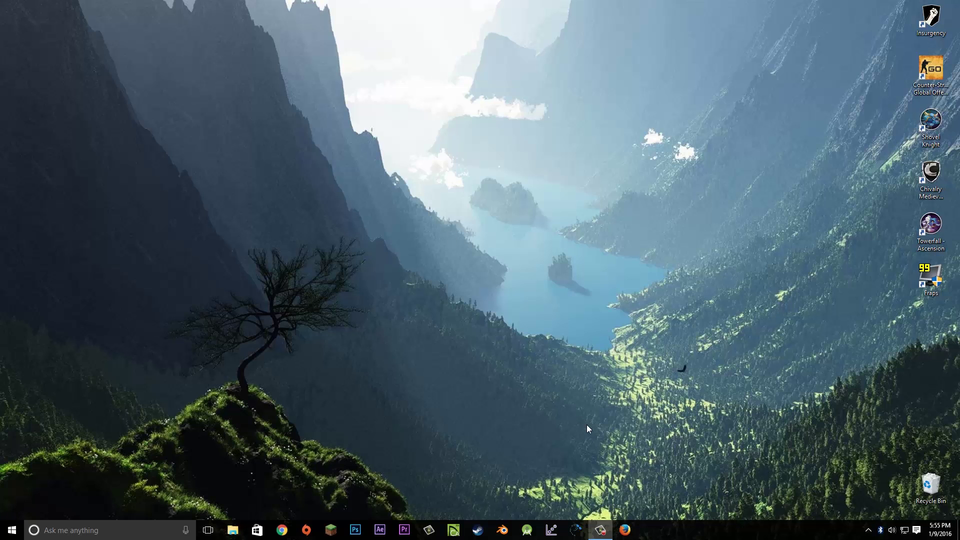
Launch Firefox and load netflix.com from the address-bar suggestion for 'net'
left_click(625, 529)
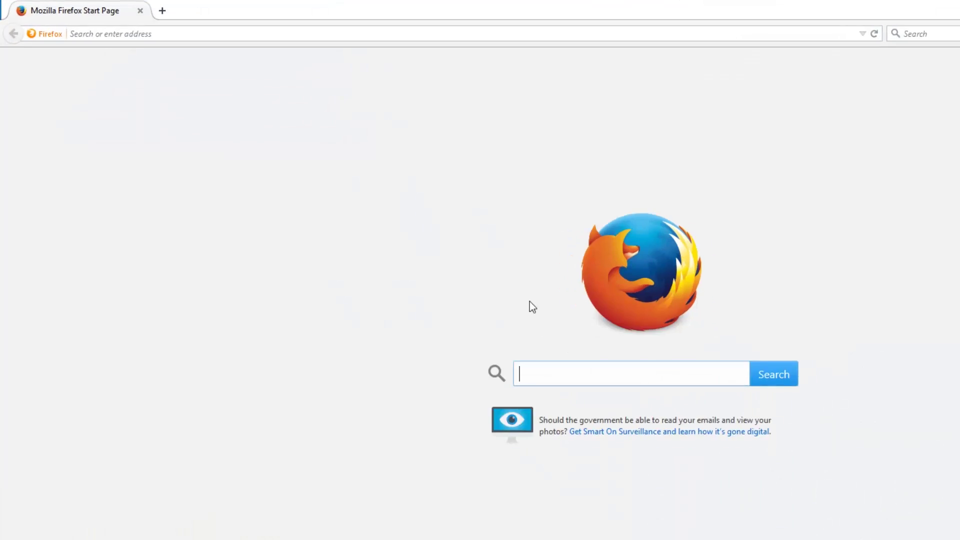
left_click(130, 34)
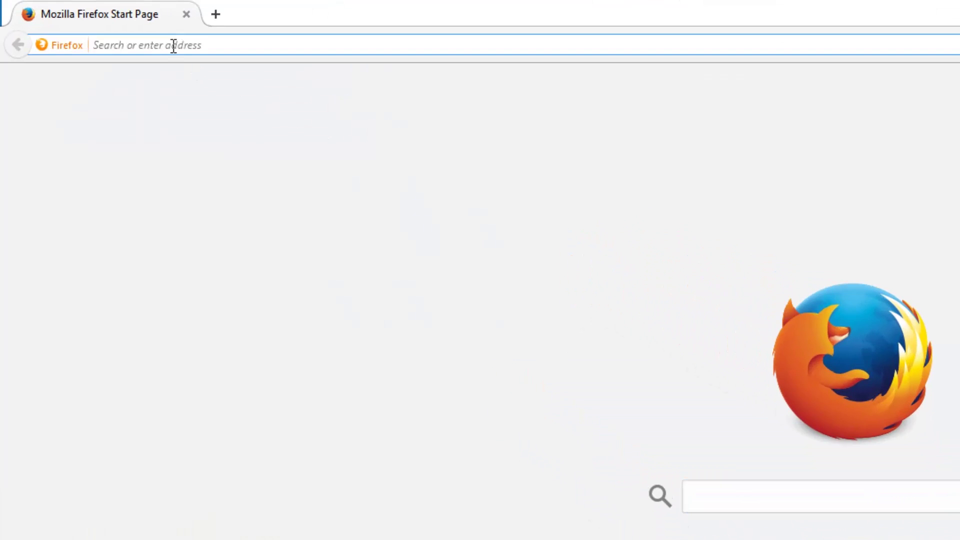
type("netflix.com")
key("Down")
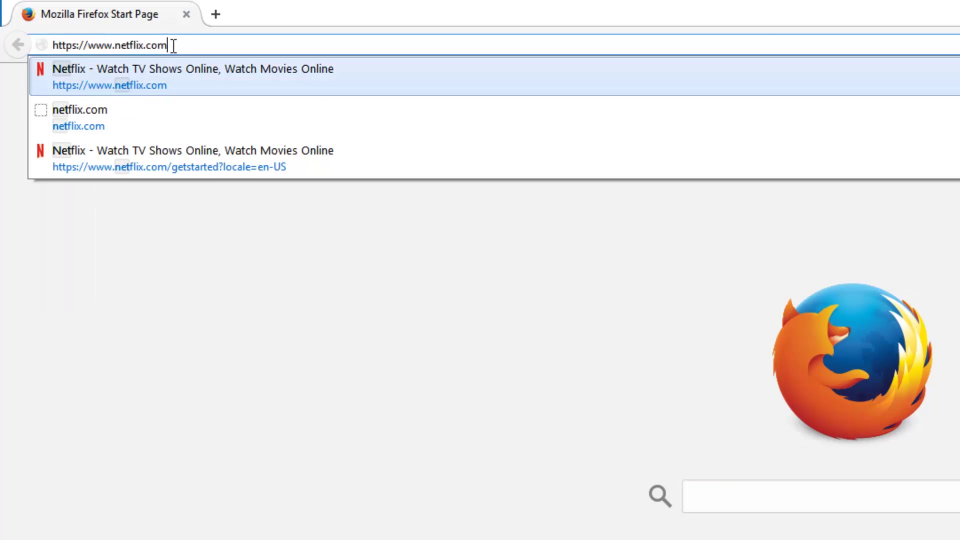
key("Return")
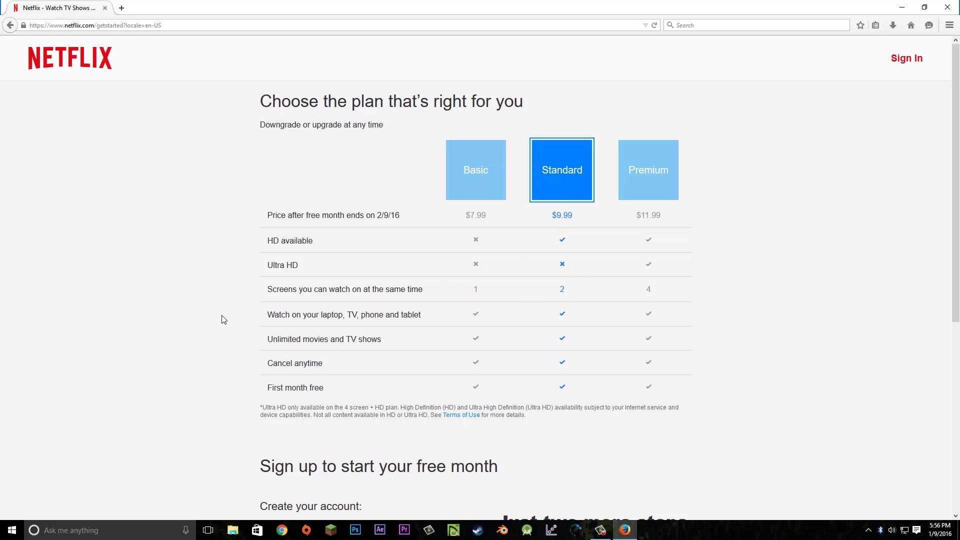
Enter the account e-mail address, correcting its last letter, and a password, then register
scroll(223, 320, "down", 5)
left_click(291, 264)
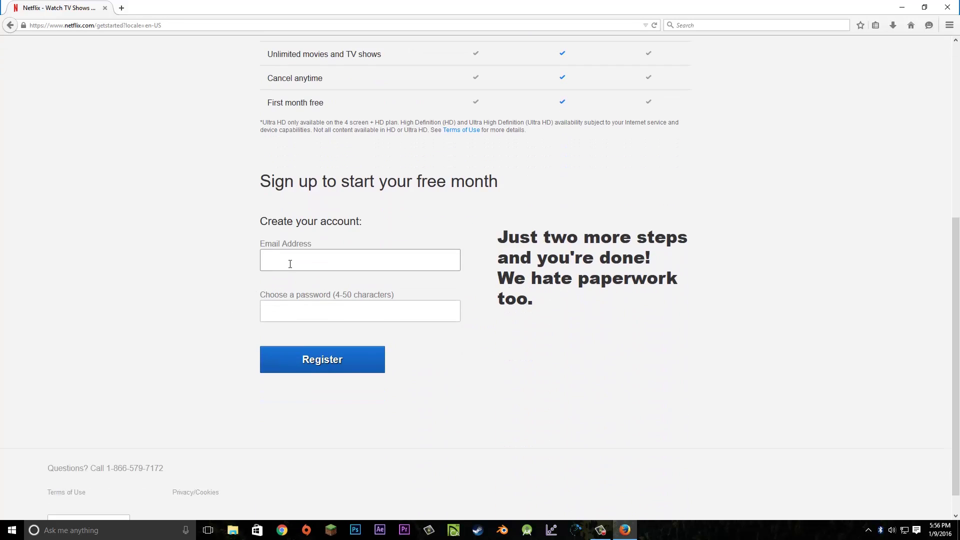
type("com")
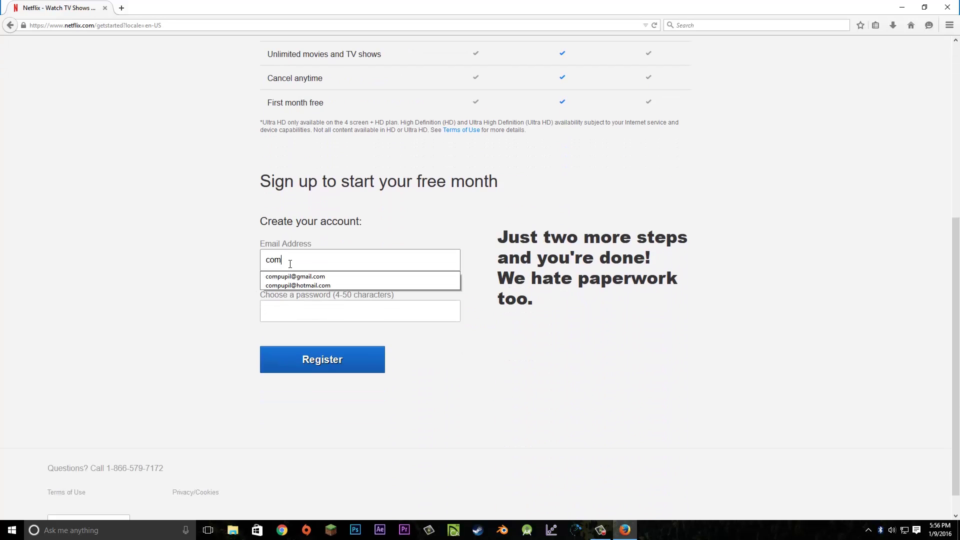
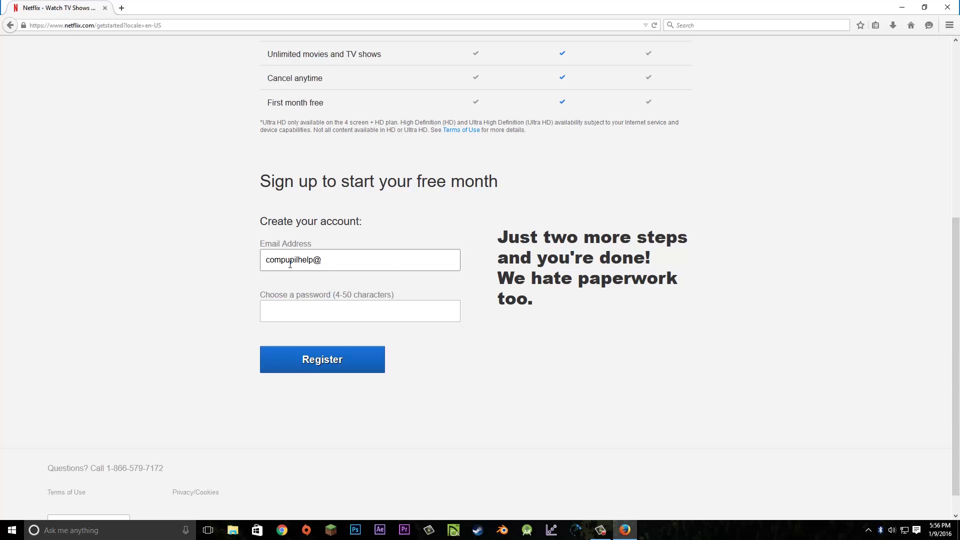
key("Tab")
type("••")
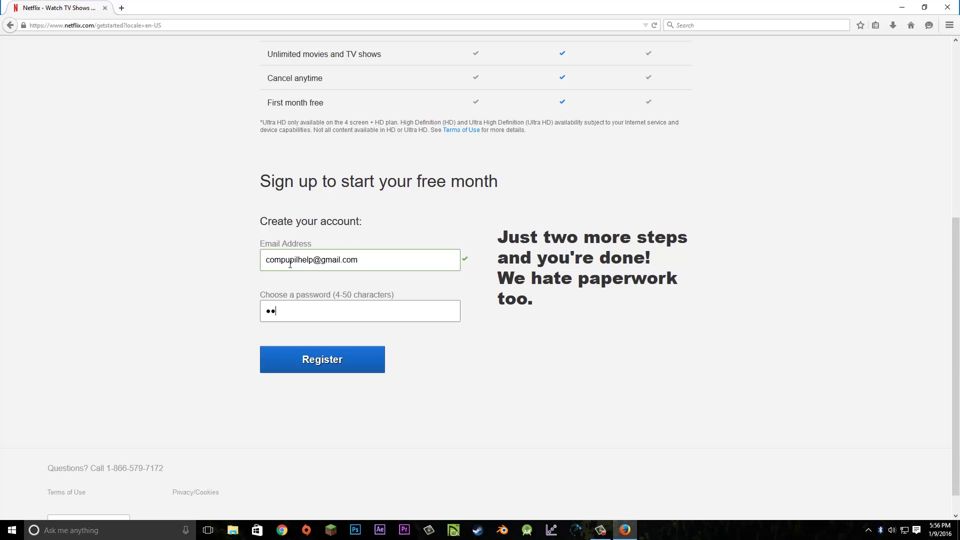
type("•••••••")
left_click(314, 368)
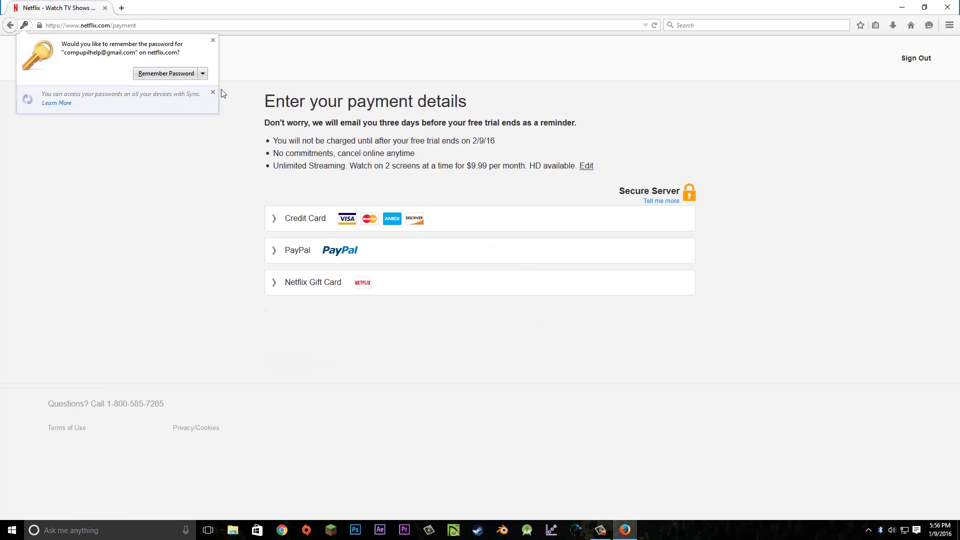
Dismiss the remember-password prompt, compare the payment options, and continue with PayPal
left_click(212, 40)
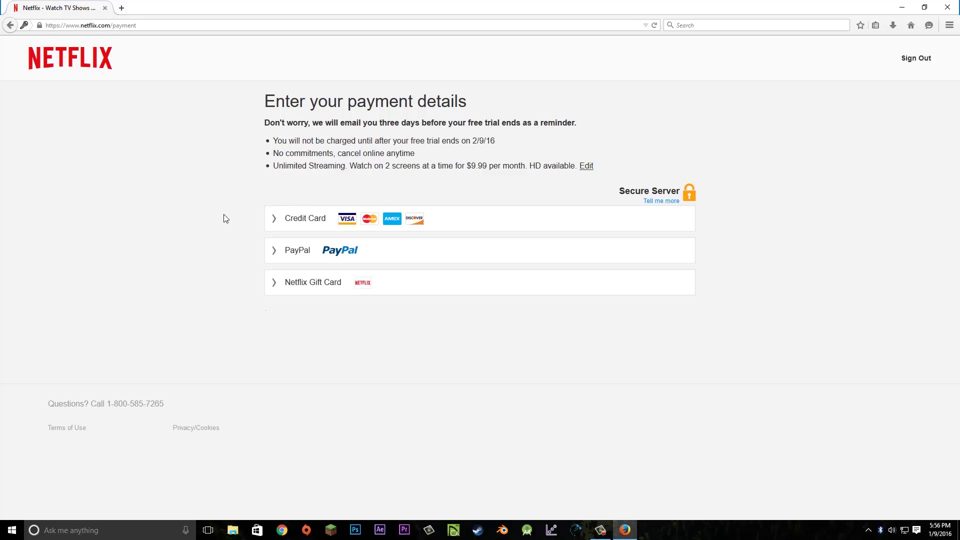
left_click(277, 286)
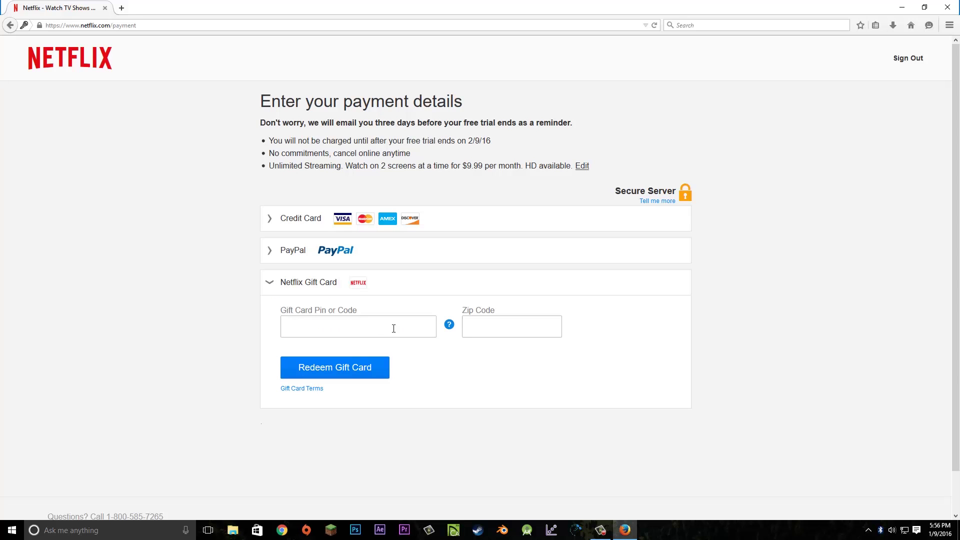
left_click(265, 257)
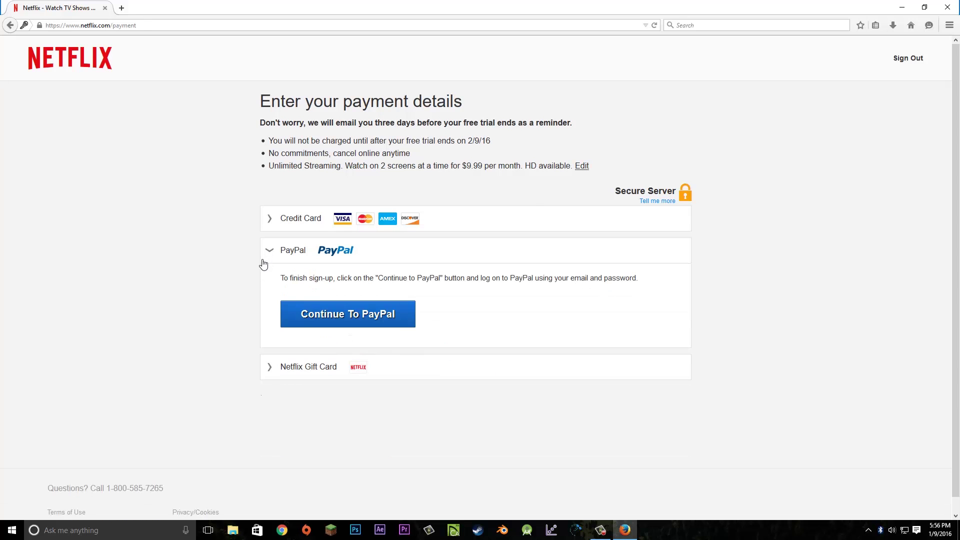
left_click(270, 224)
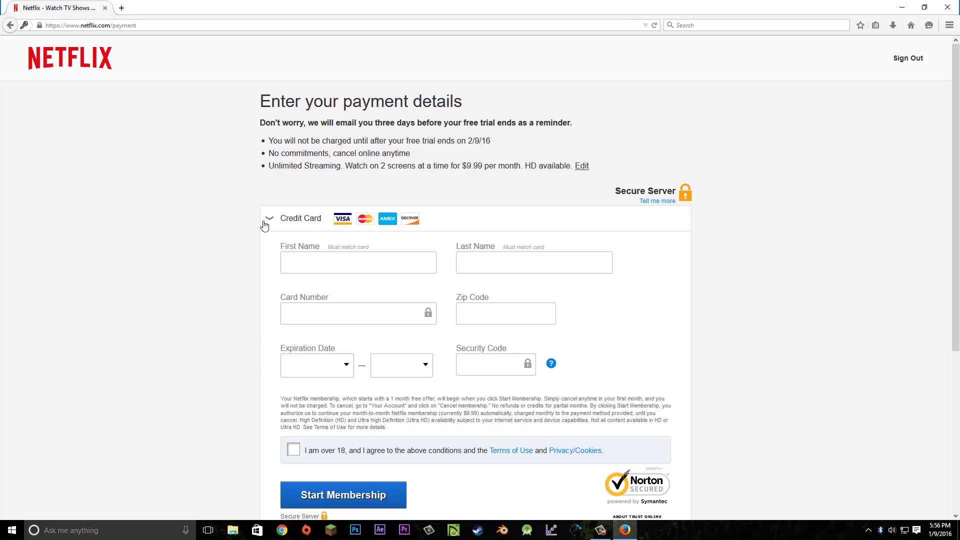
left_click(270, 219)
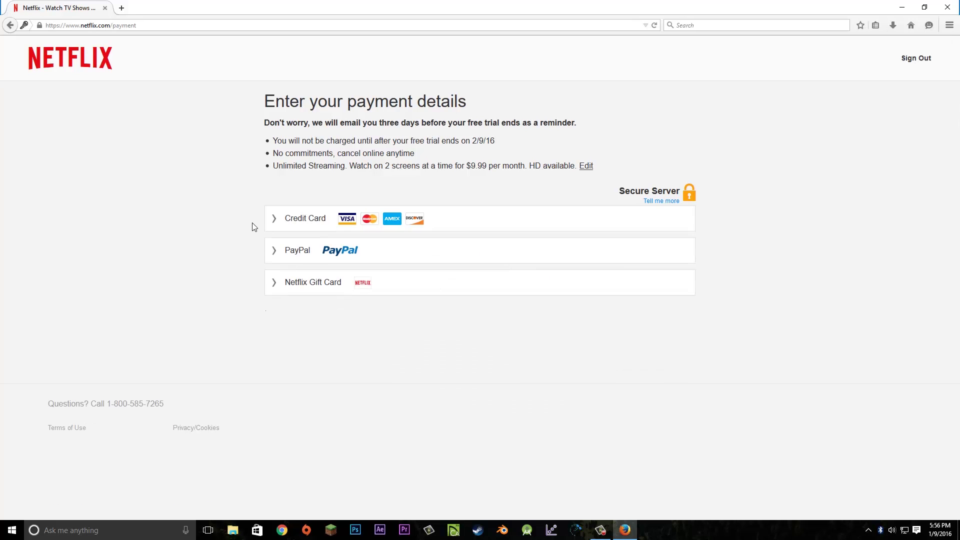
left_click(279, 255)
left_click(319, 316)
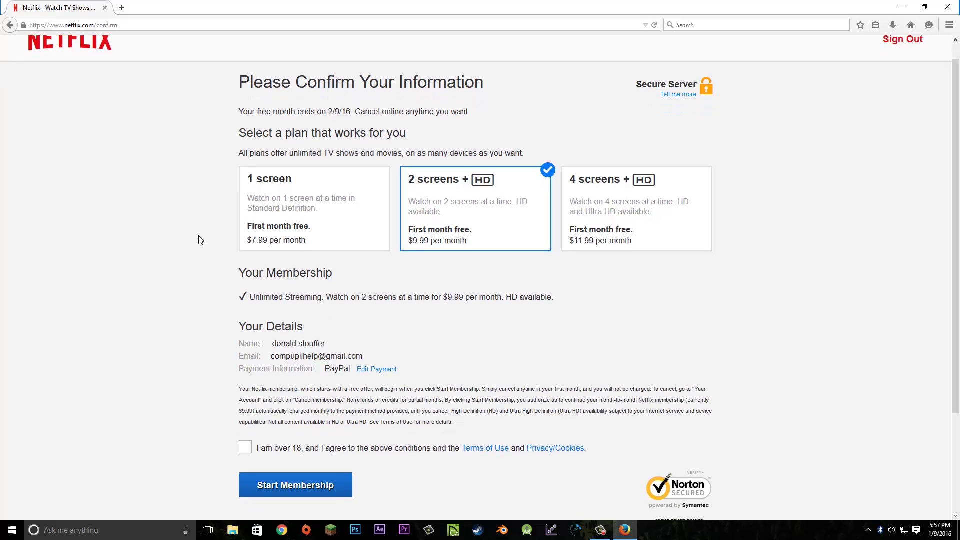
Tick the over-18 and terms agreement checkbox and start the Netflix membership
scroll(200, 240, "down", 3)
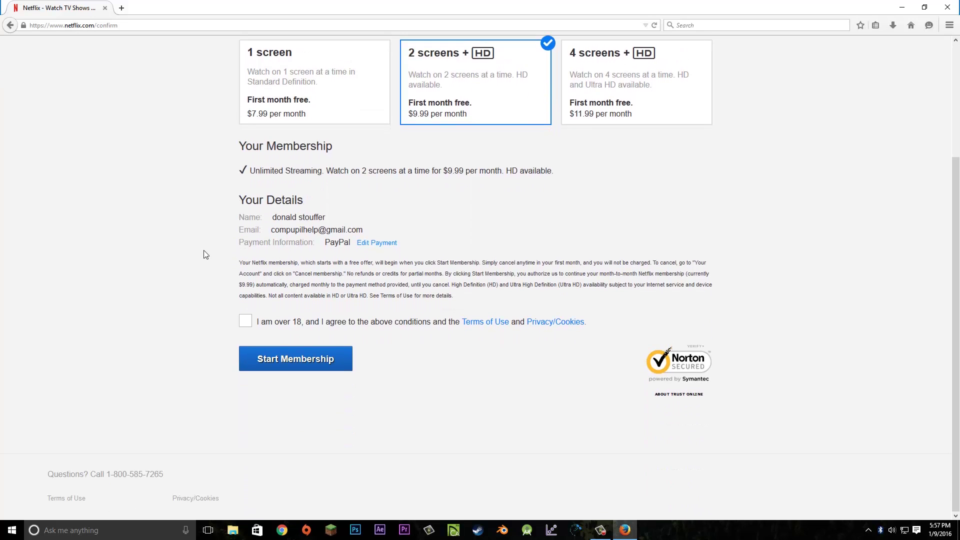
left_click(250, 324)
left_click(257, 358)
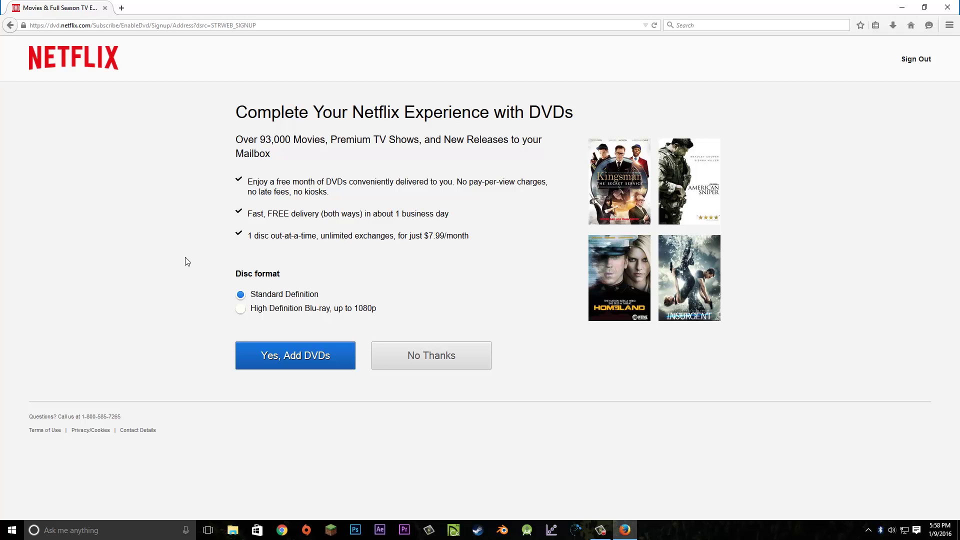
Decline the DVD add-on and continue past the free-trial welcome page
left_click(387, 361)
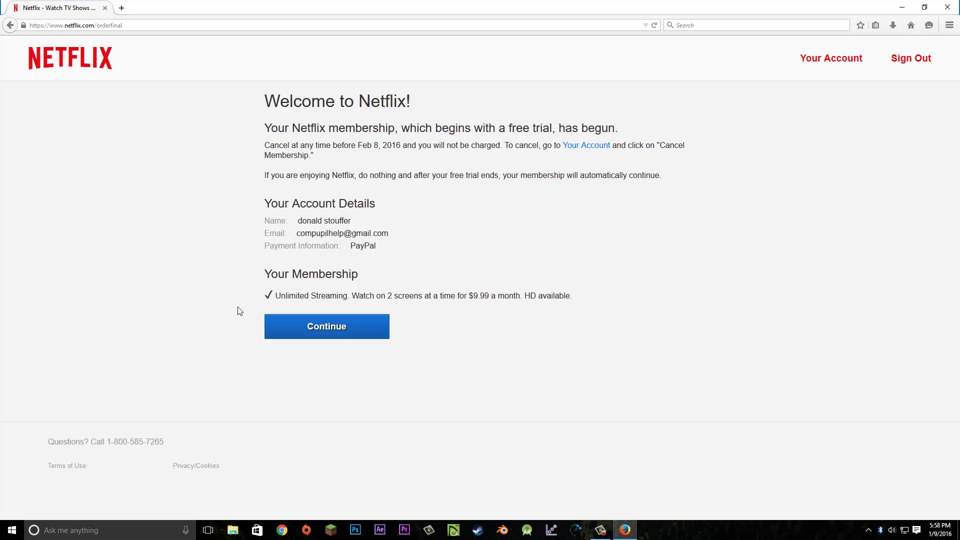
left_click(275, 326)
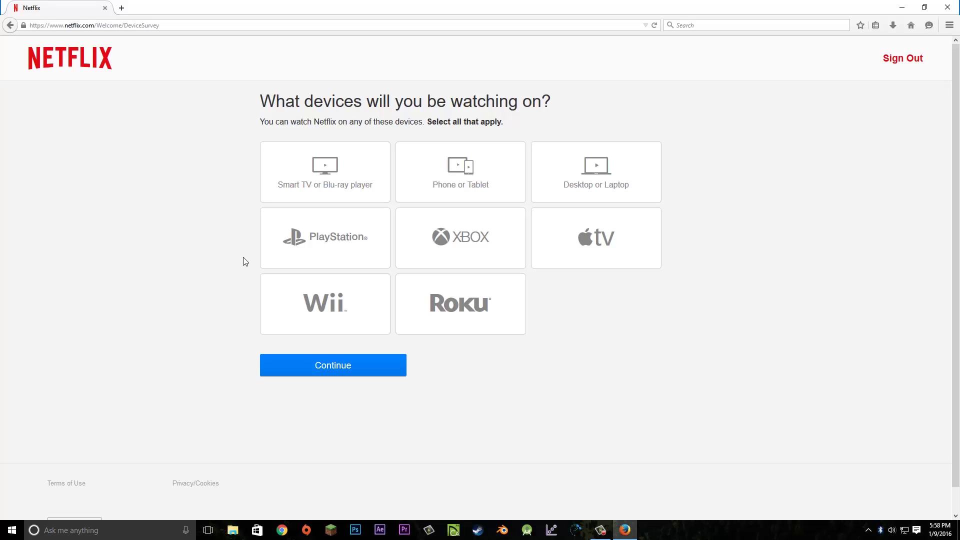
Choose Roku, Smart TV or Blu-ray, Desktop or Laptop, and PlayStation, then skip extra profiles
left_click(422, 298)
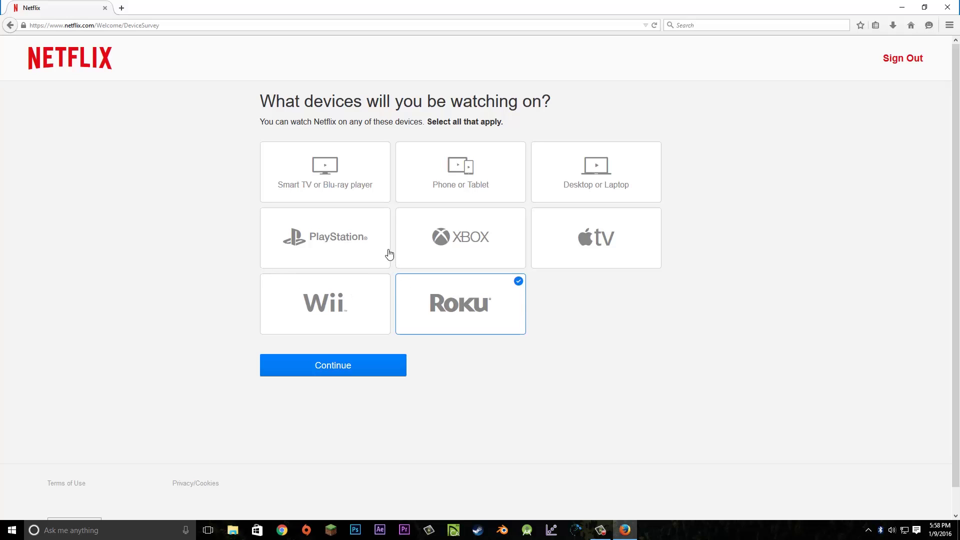
left_click(381, 198)
left_click(557, 185)
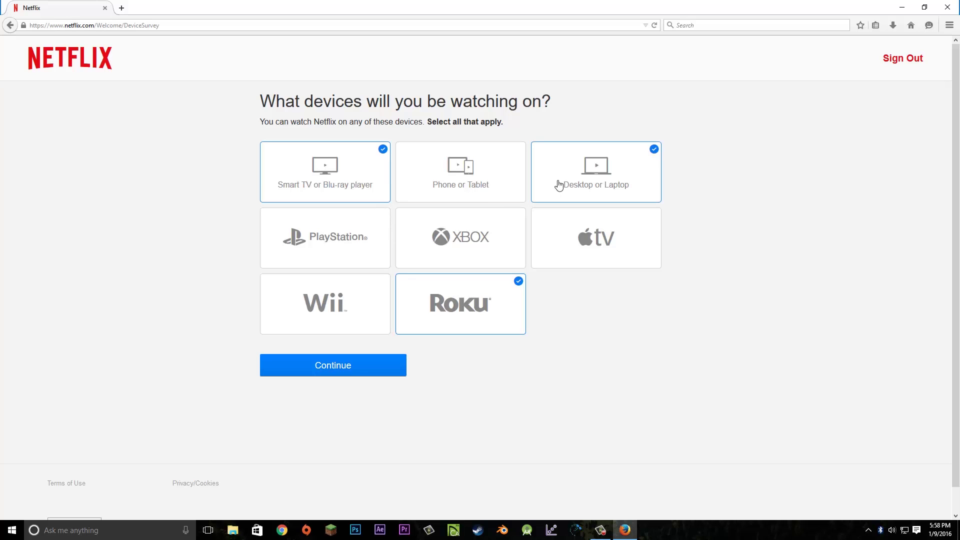
left_click(353, 235)
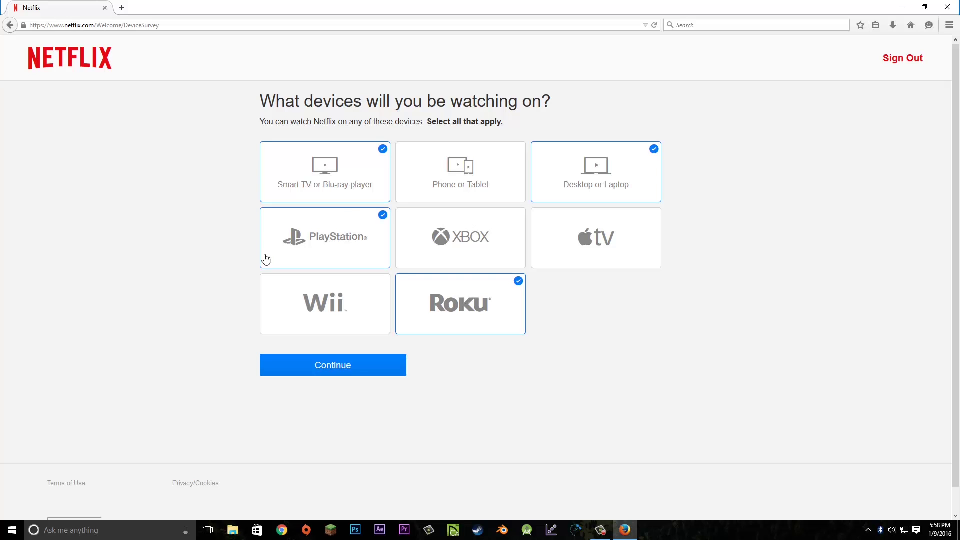
left_click(284, 364)
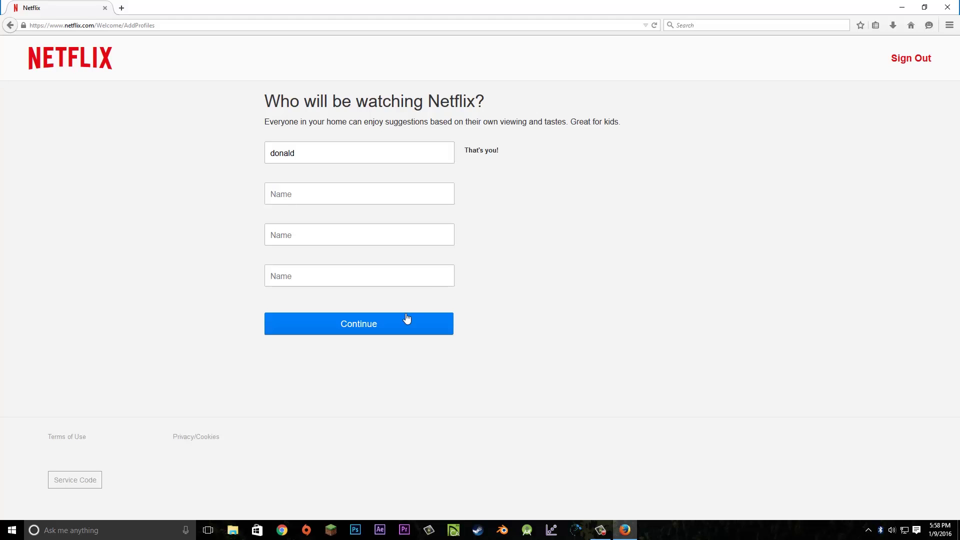
left_click(385, 325)
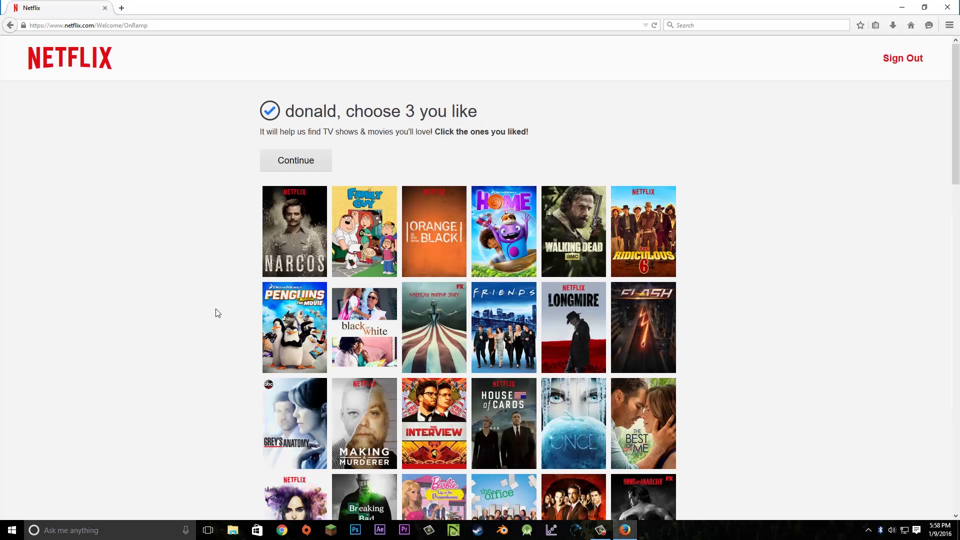
Browse the title grid, pick no titles, and continue to the browse home page
scroll(223, 240, "down", 5)
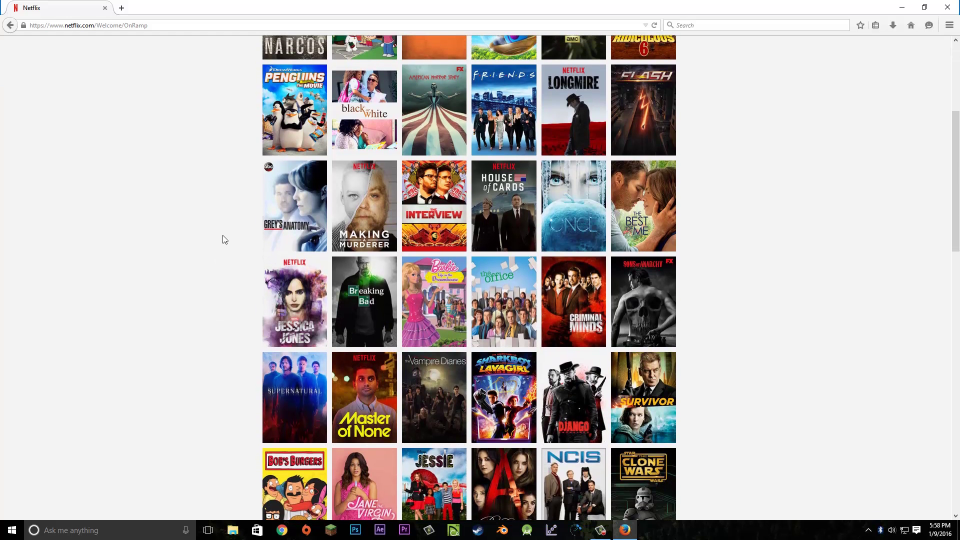
scroll(223, 239, "up", 5)
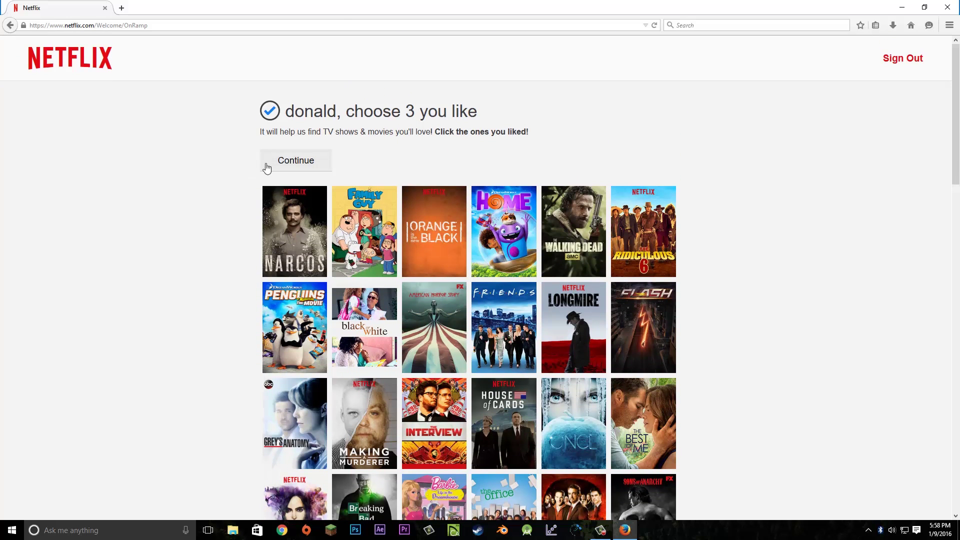
left_click(279, 165)
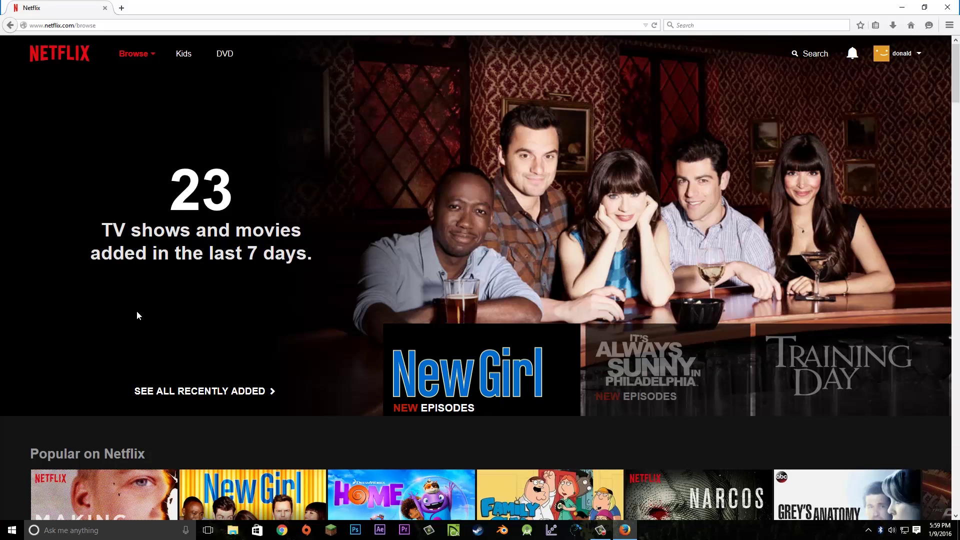
Scroll to the Popular on Netflix row and advance it to the next titles
scroll(137, 311, "down", 6)
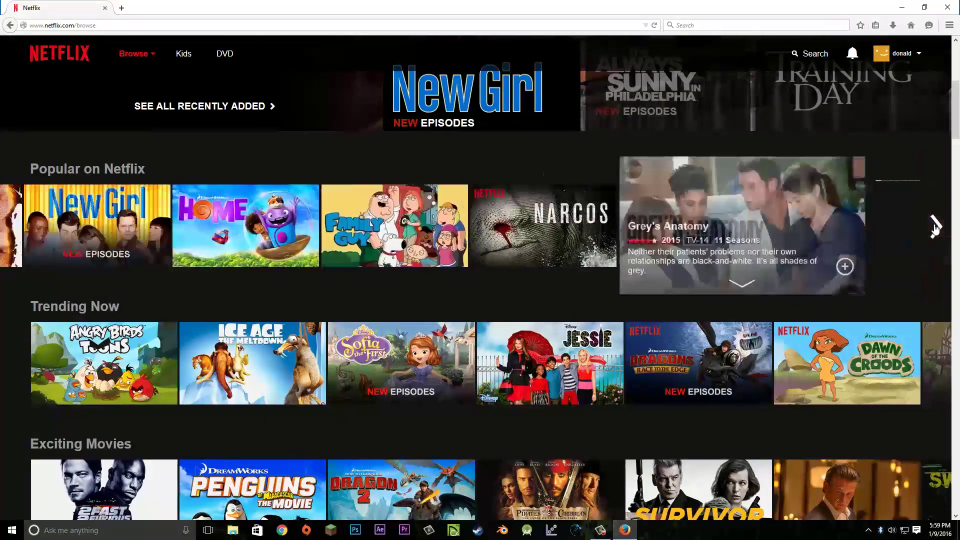
left_click(934, 227)
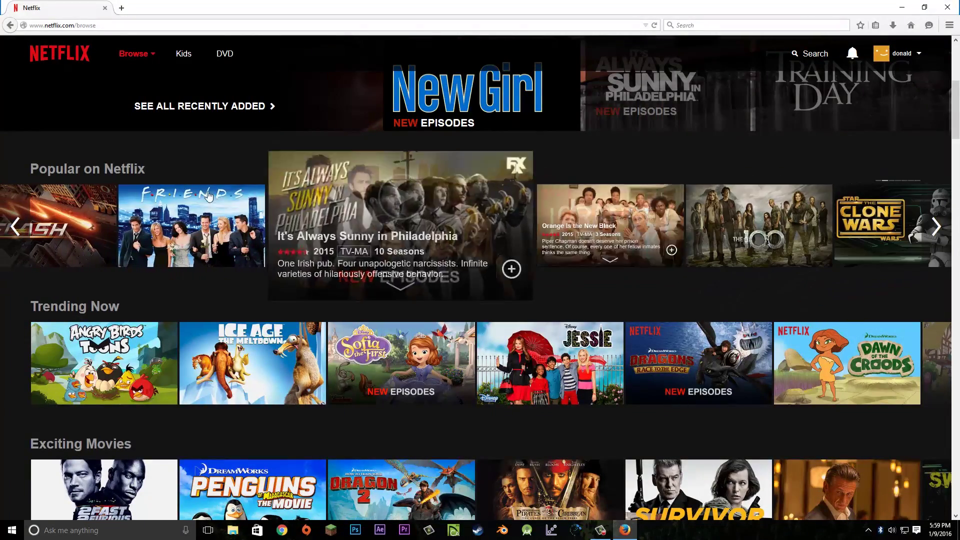